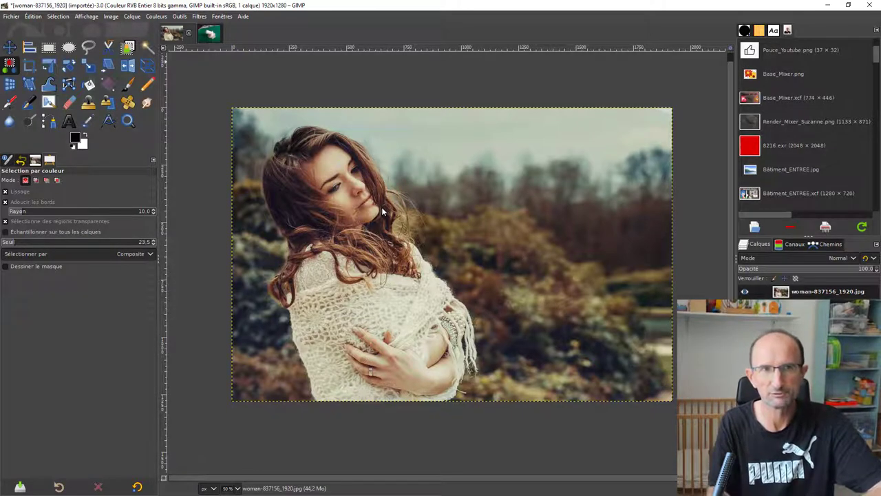
Fuzzy-select the five green areas around the cannon in Canon_fond_vert, then return to the woman image.
click(210, 34)
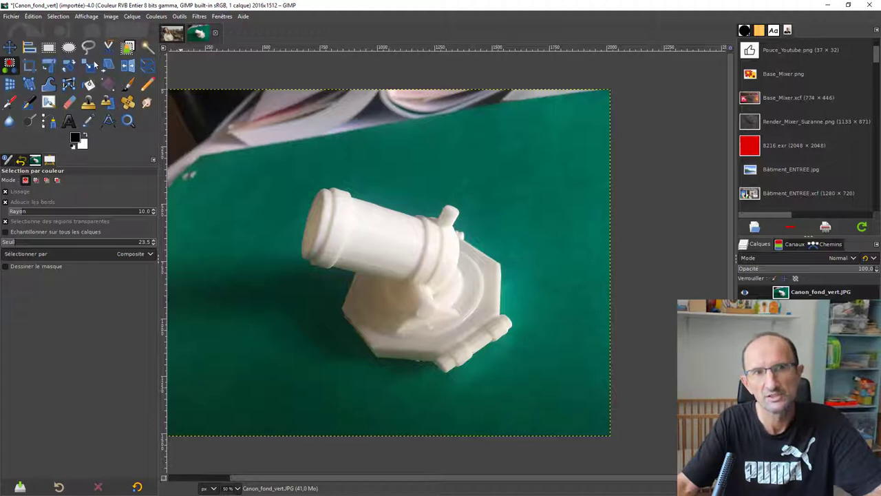
key(u)
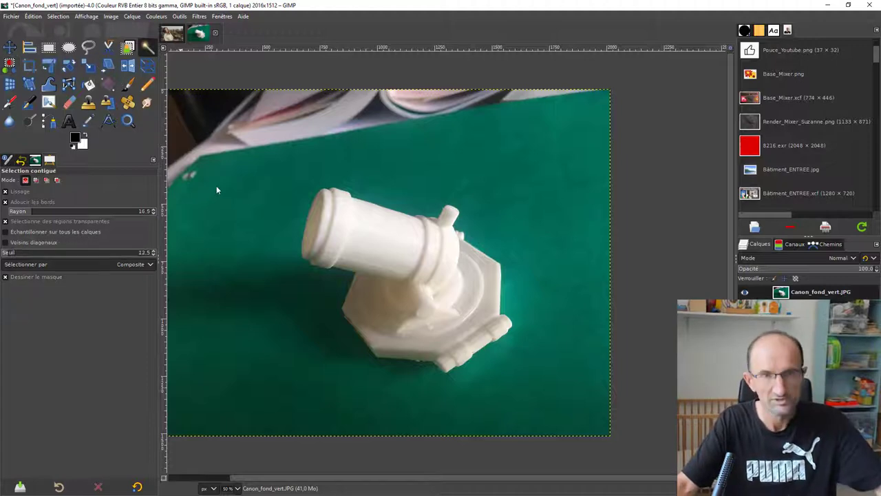
click(285, 212)
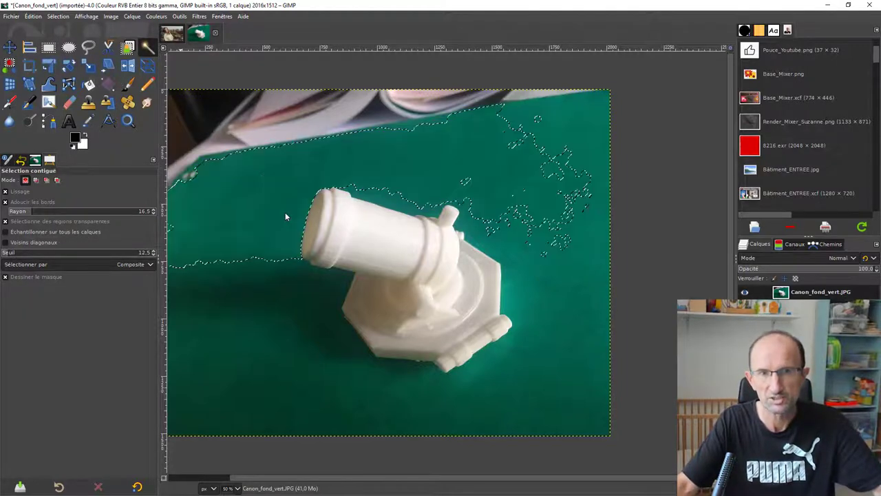
shift+click(320, 289)
shift+click(310, 291)
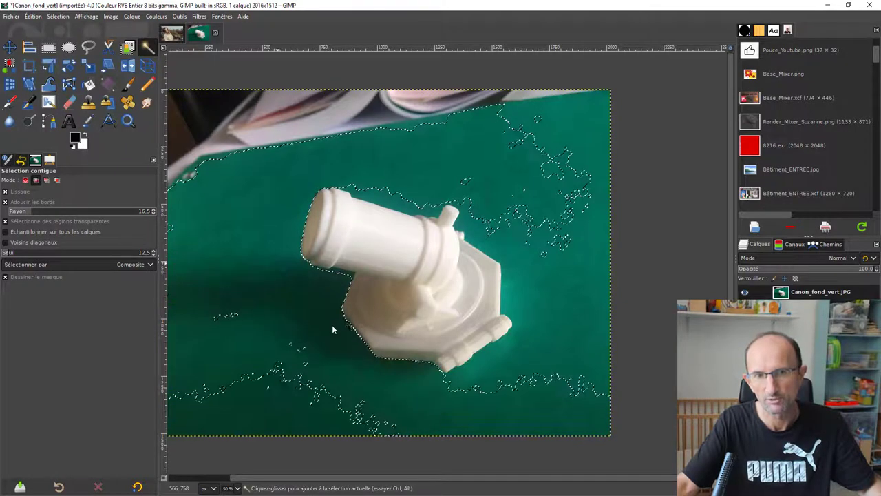
shift+click(503, 359)
shift+click(413, 415)
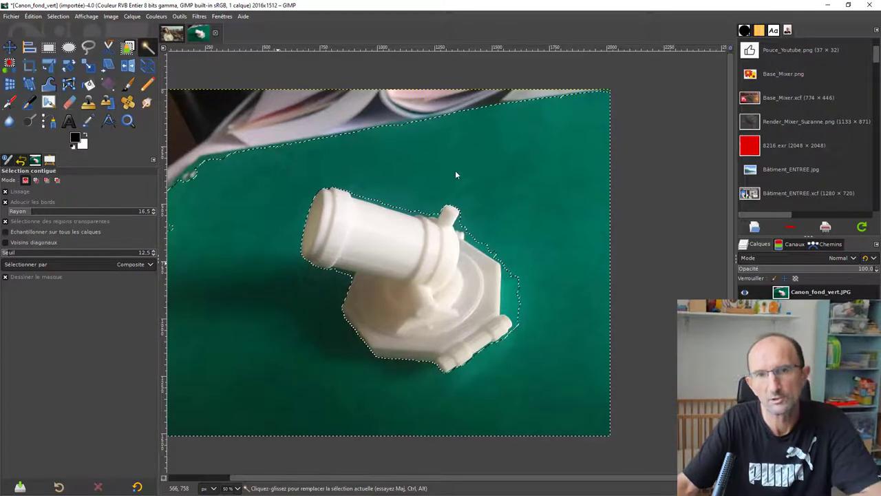
key(ctrl+Page_Up)
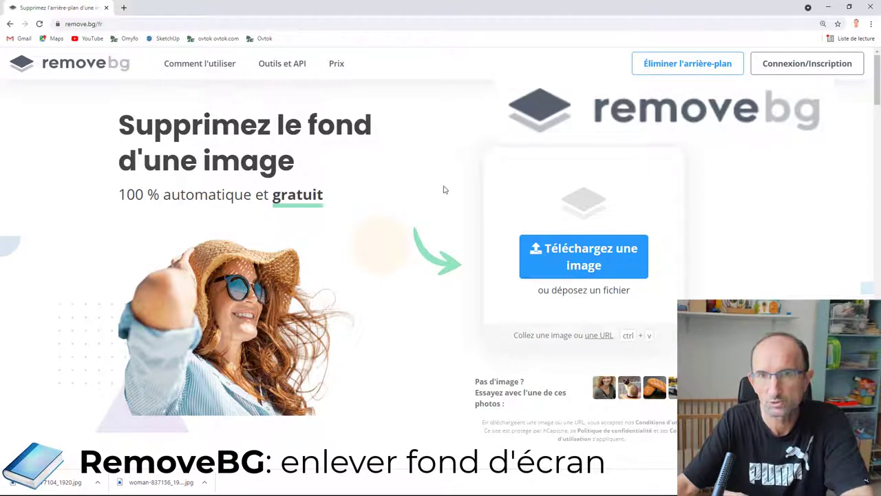
Upload the woman-837156_1920 photo to remove.bg from the computer.
click(585, 259)
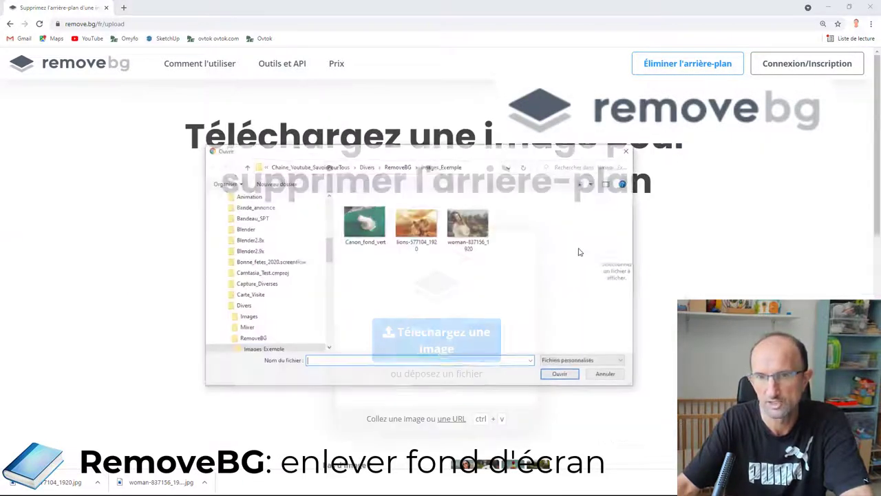
click(472, 227)
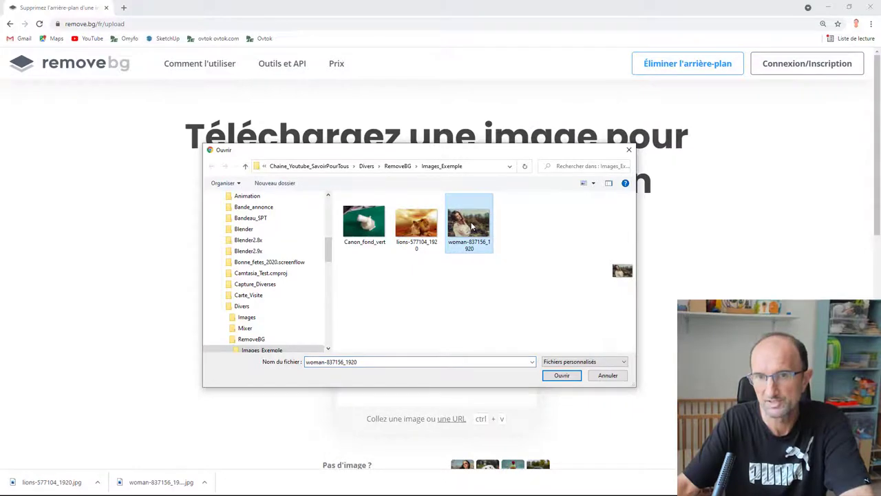
click(561, 375)
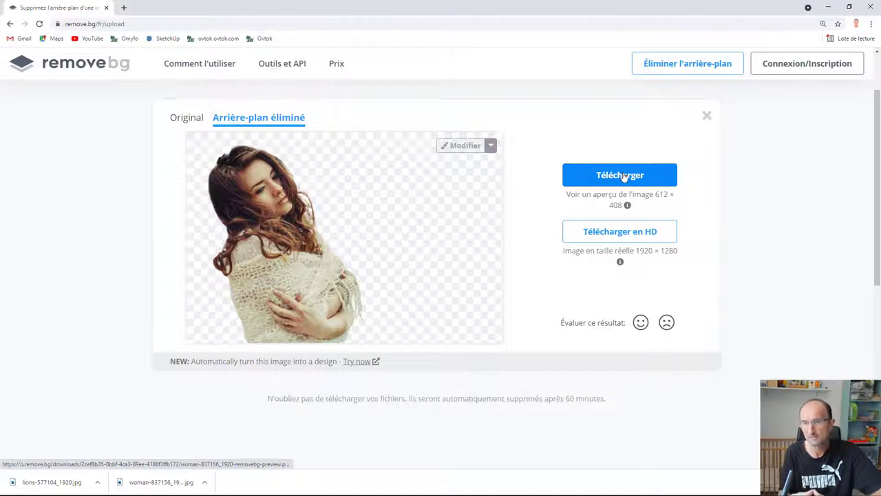
Check and dismiss the HD download offer, then compare the Original photo with the cut-out.
click(634, 232)
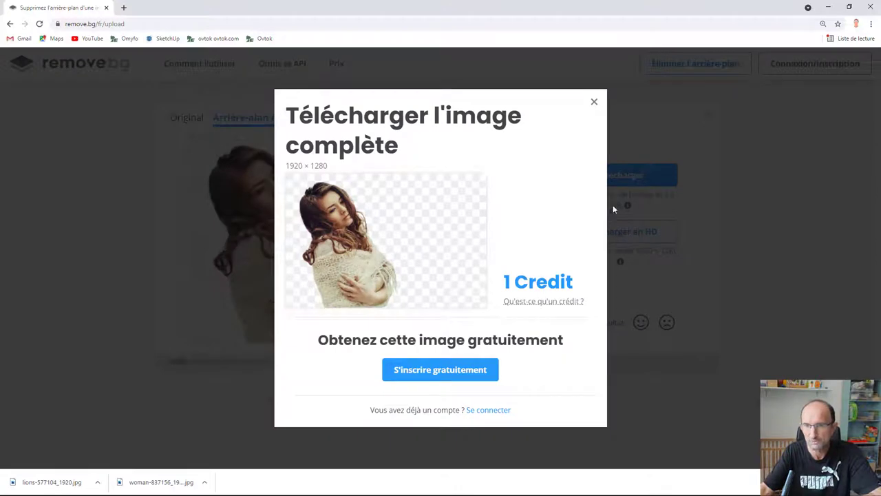
click(594, 103)
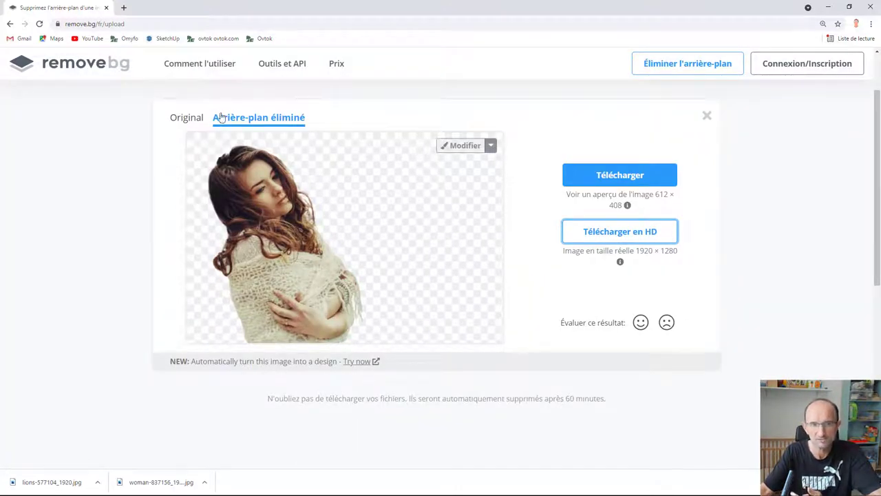
click(194, 119)
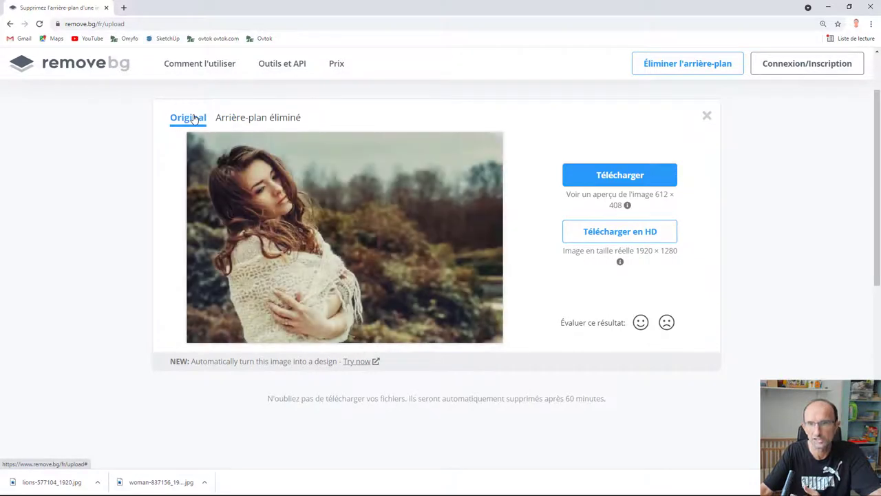
click(256, 117)
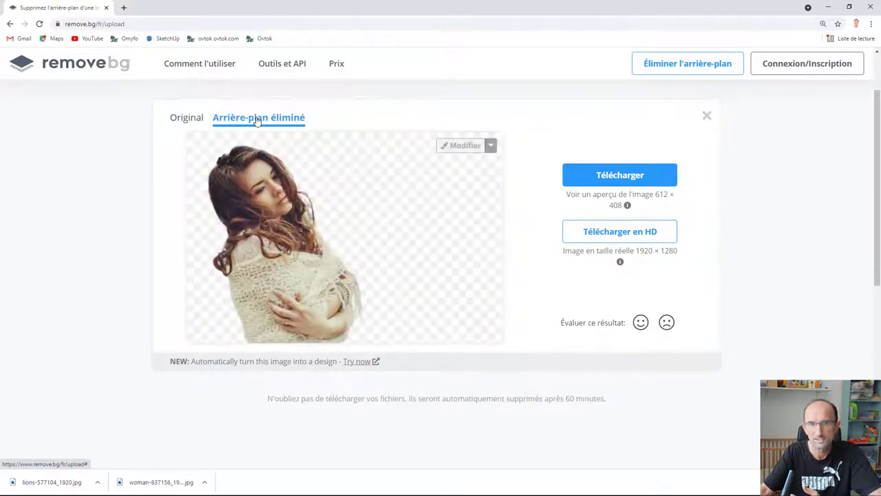
In the background editor, preview blurred and sharp green landscape backdrops behind the woman.
click(491, 146)
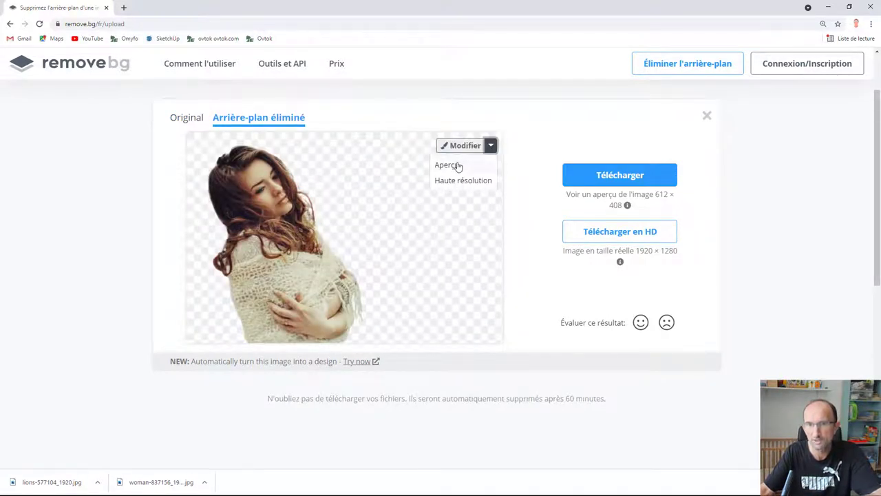
click(460, 167)
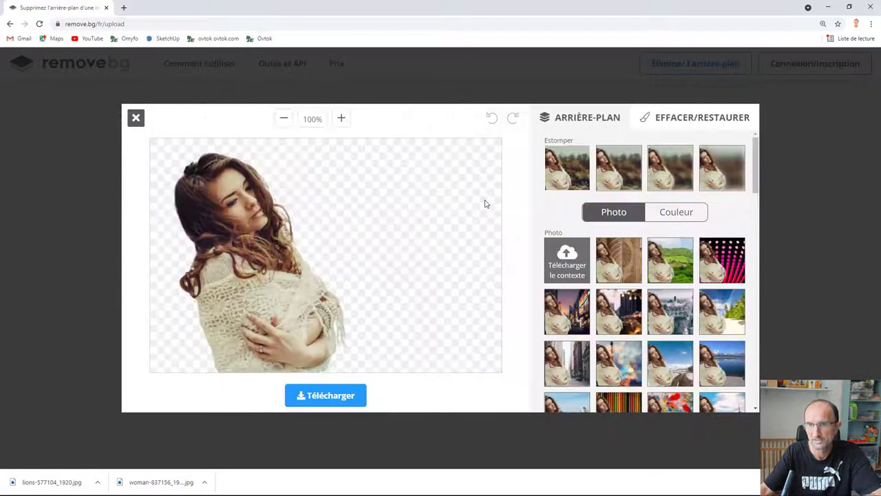
click(723, 166)
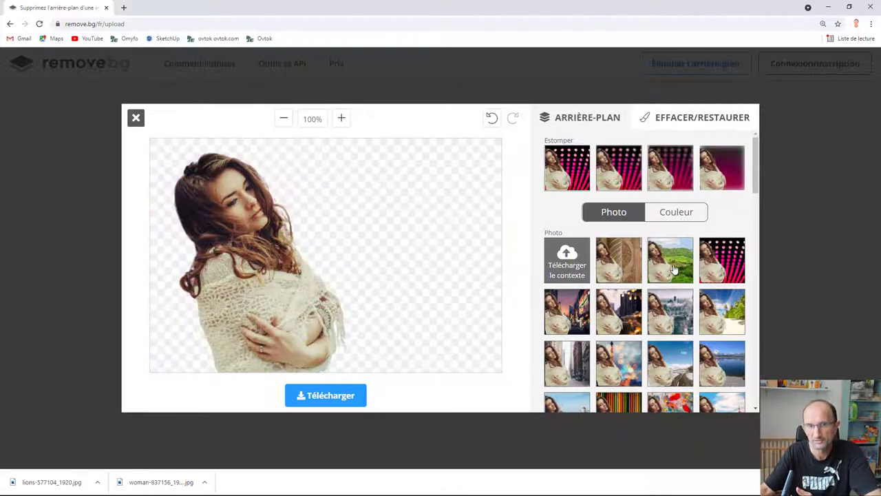
click(674, 269)
scroll(714, 309, down, 1)
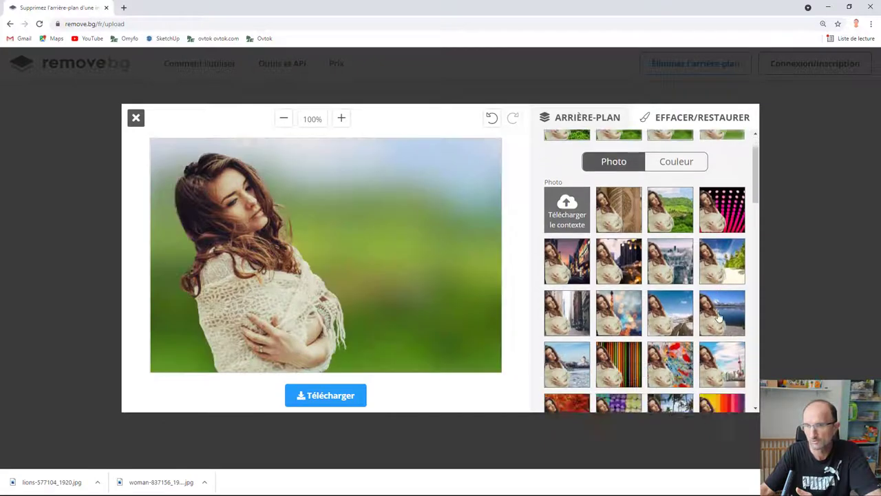
scroll(620, 206, up, 1)
click(572, 172)
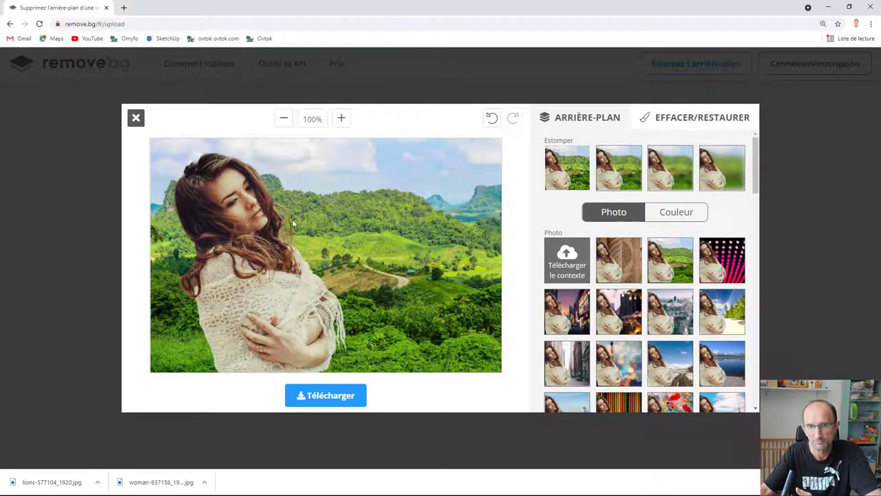
Put the blue sunlit sky behind the woman, then close the editor.
scroll(636, 275, down, 3)
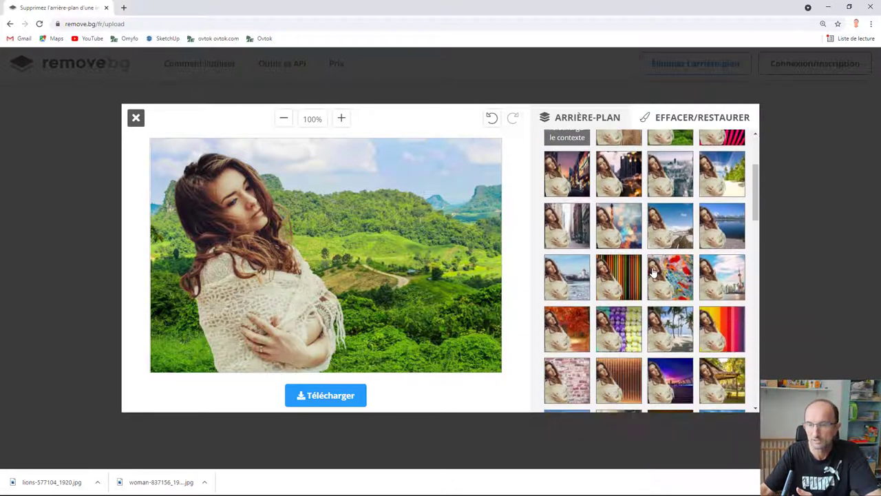
scroll(644, 269, down, 3)
scroll(650, 265, down, 3)
scroll(658, 260, down, 2)
scroll(647, 255, down, 3)
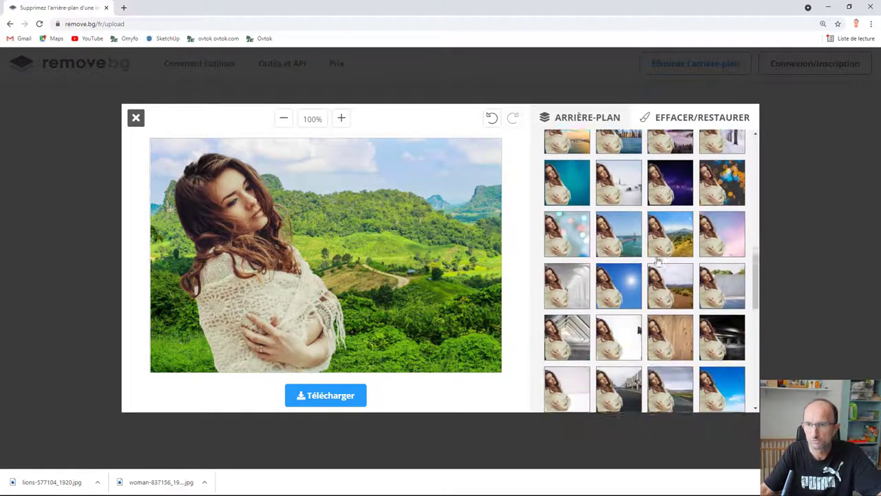
click(608, 228)
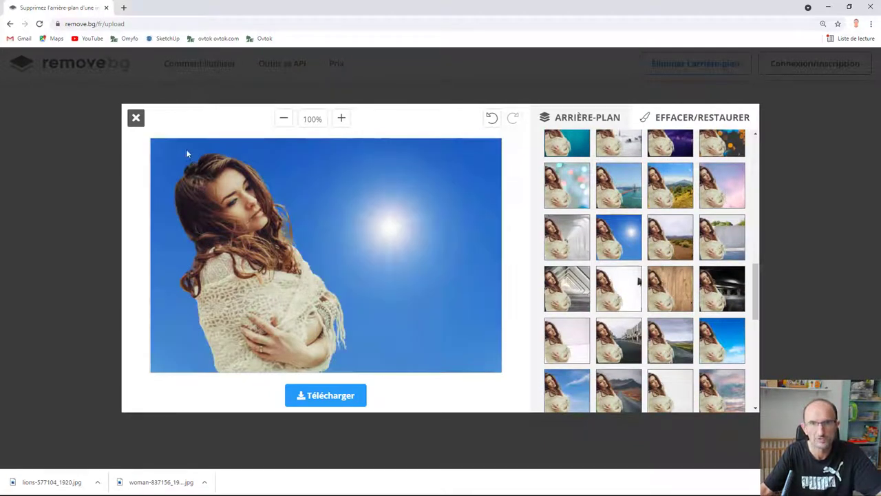
click(136, 119)
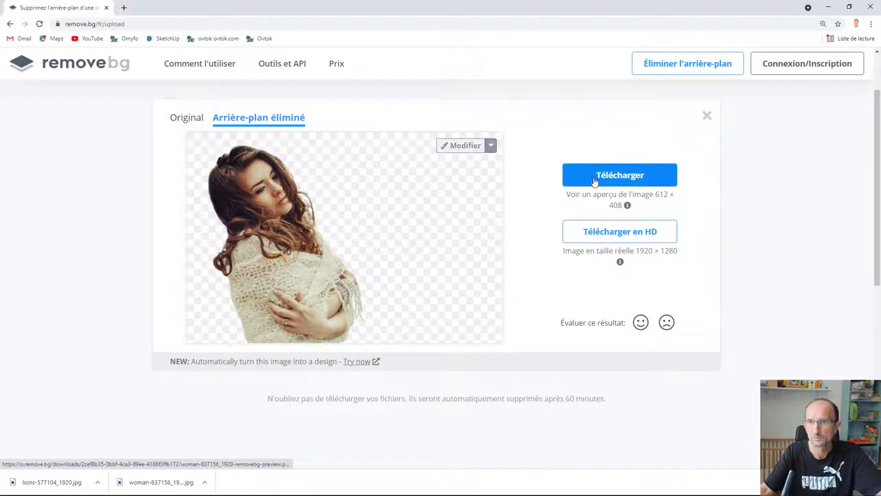
Close the woman's result and upload lions-577104_1920 for automatic background removal.
click(707, 116)
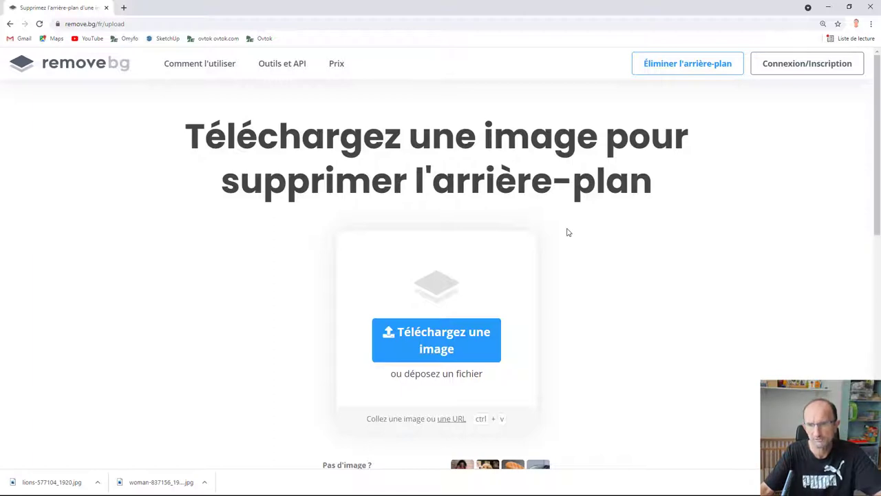
click(445, 343)
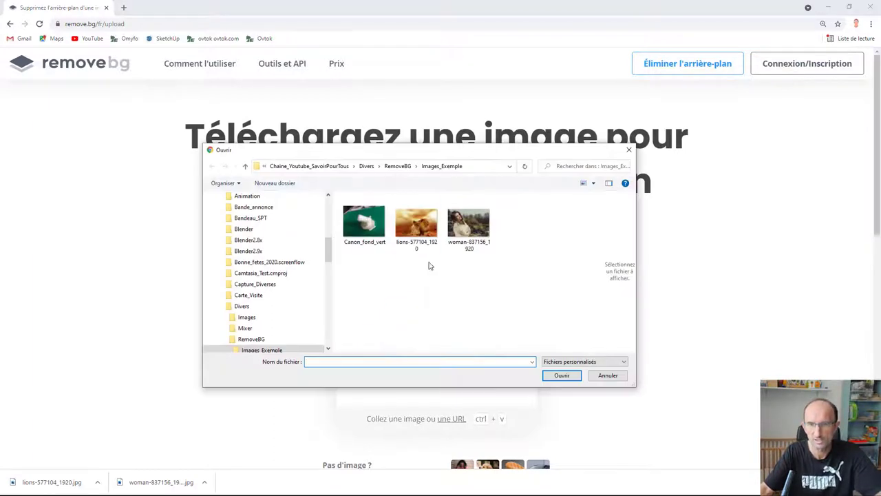
click(424, 227)
click(559, 373)
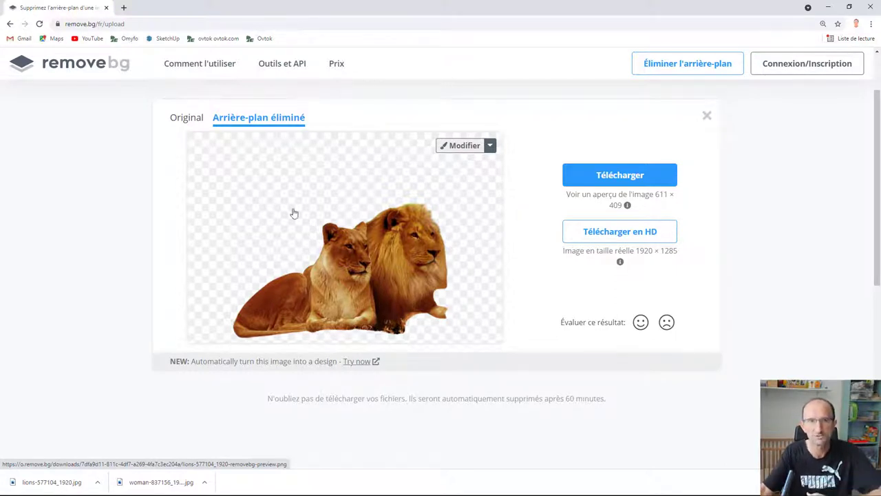
click(182, 120)
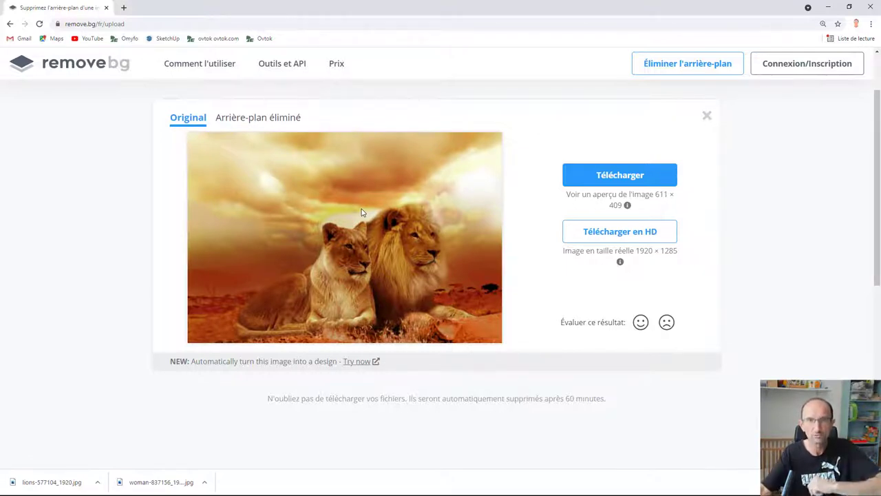
click(266, 120)
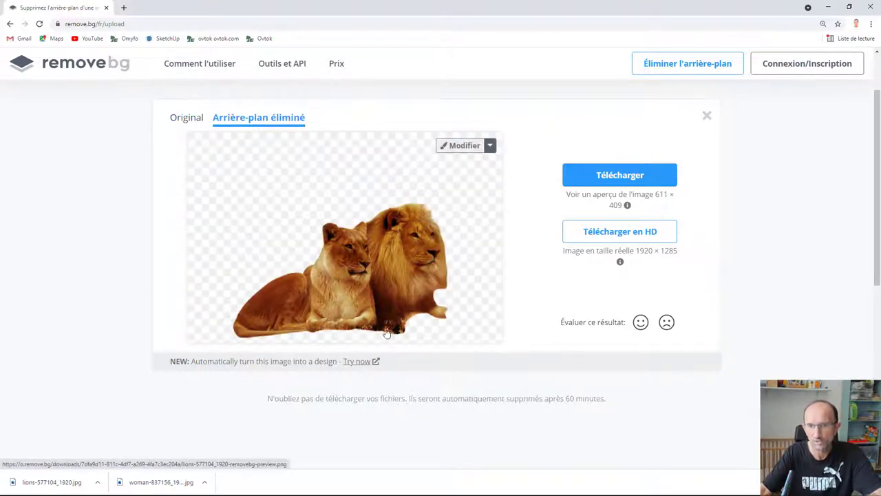
click(489, 146)
click(462, 169)
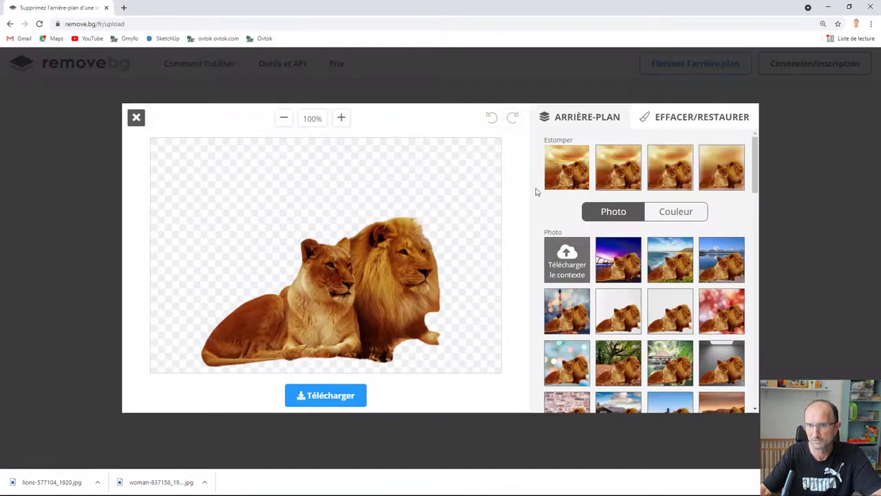
click(626, 170)
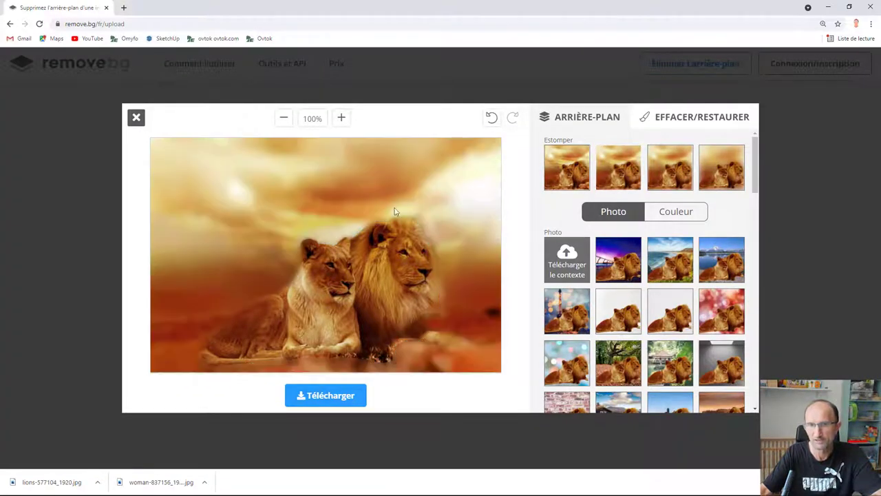
click(577, 181)
scroll(684, 295, down, 3)
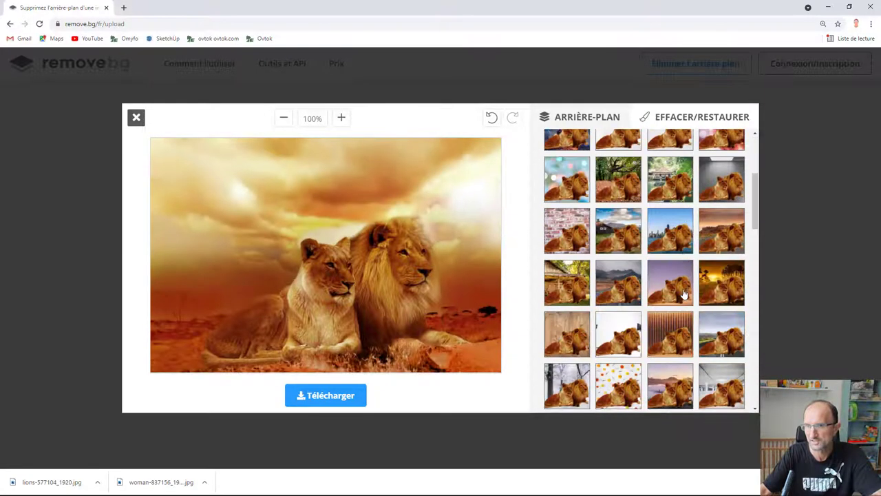
click(629, 232)
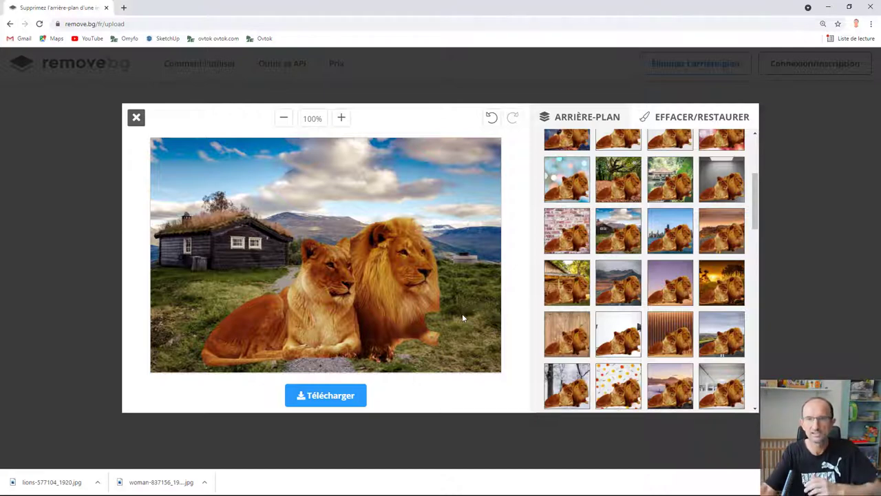
click(137, 124)
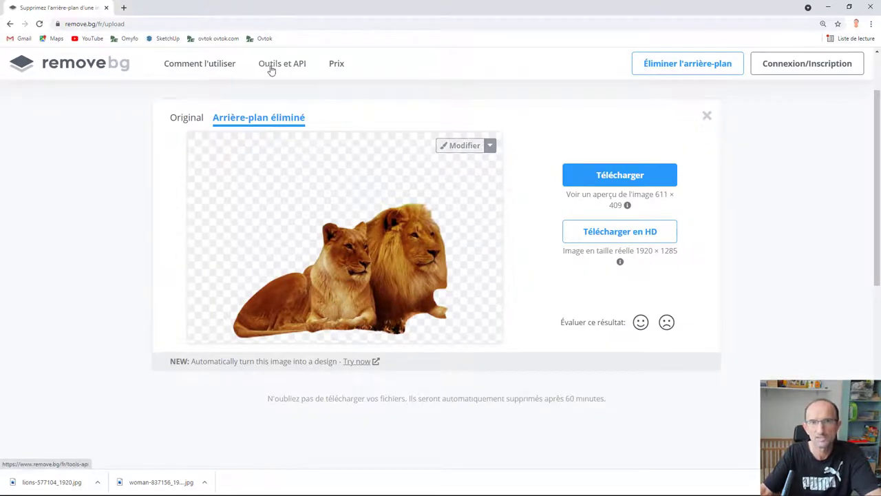
Open the Prix page and scroll through the free, monthly and pay-as-you-go plans.
click(336, 66)
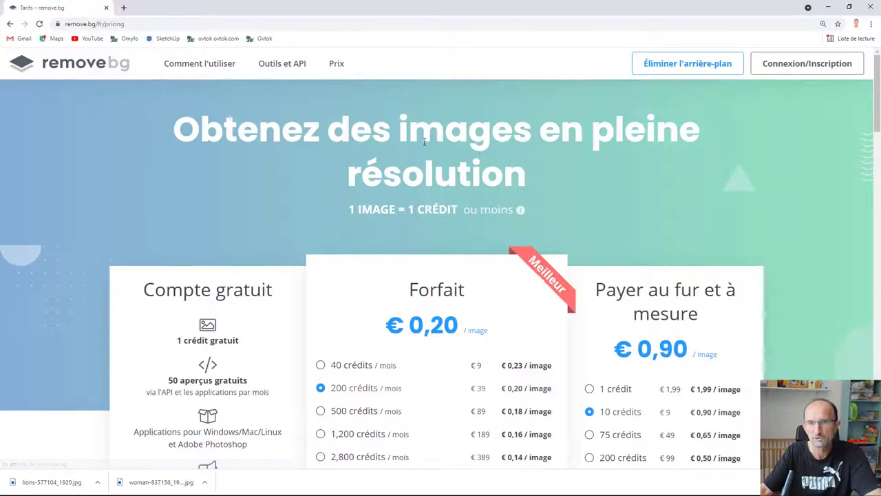
scroll(276, 177, down, 2)
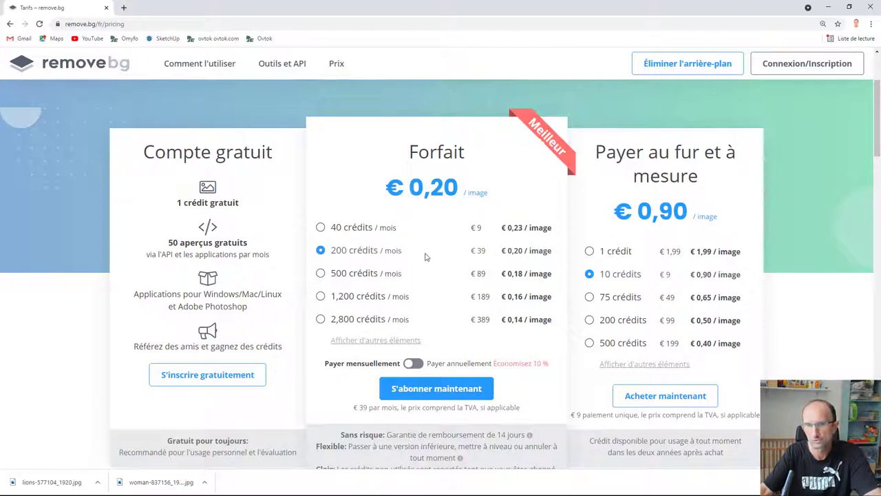
scroll(430, 248, down, 2)
scroll(438, 251, up, 3)
scroll(441, 250, up, 1)
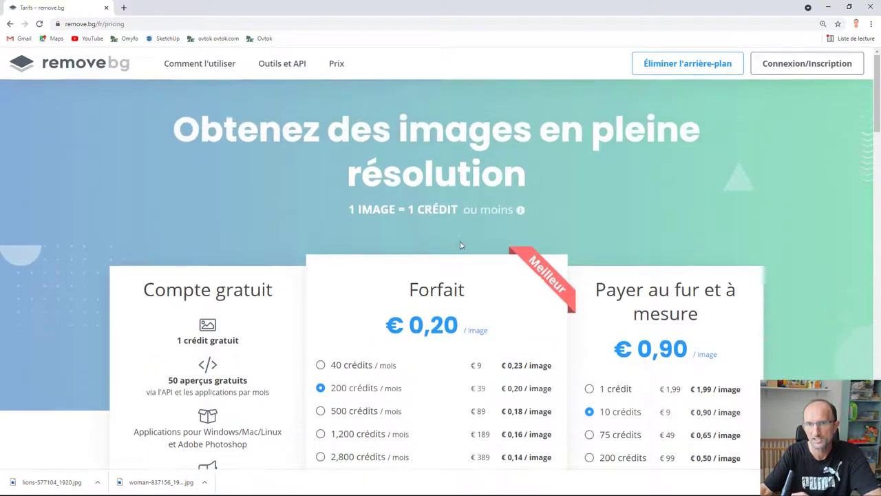
click(280, 65)
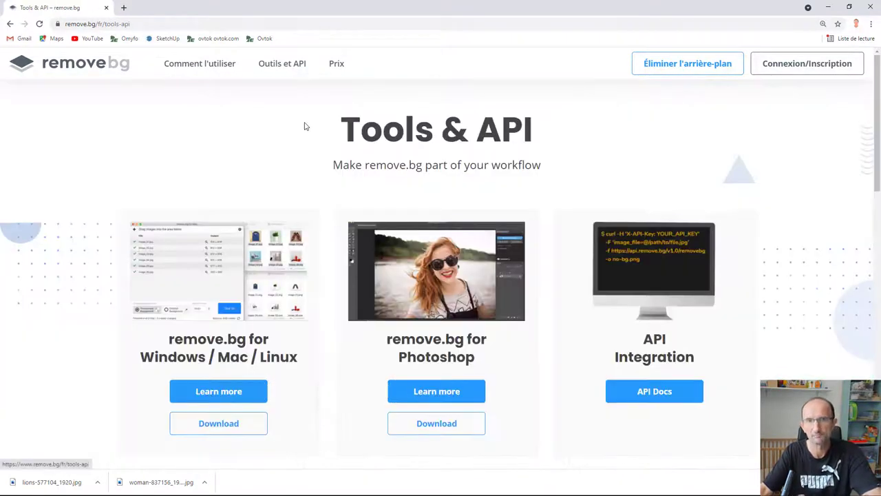